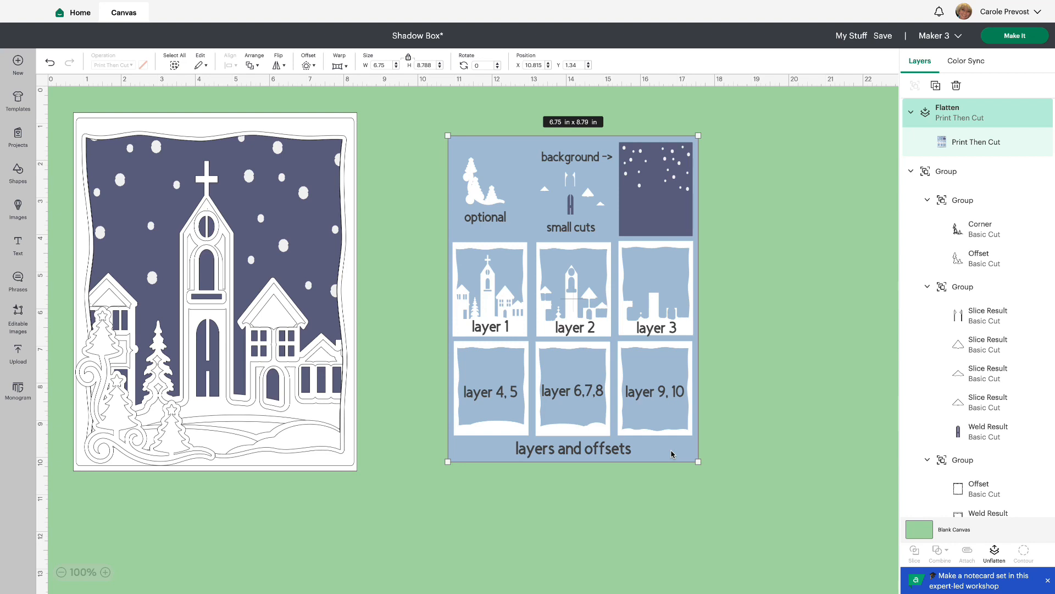
Hide the flattened layers-and-offsets guide image so only the shadow box group remains on the canvas.
click(756, 262)
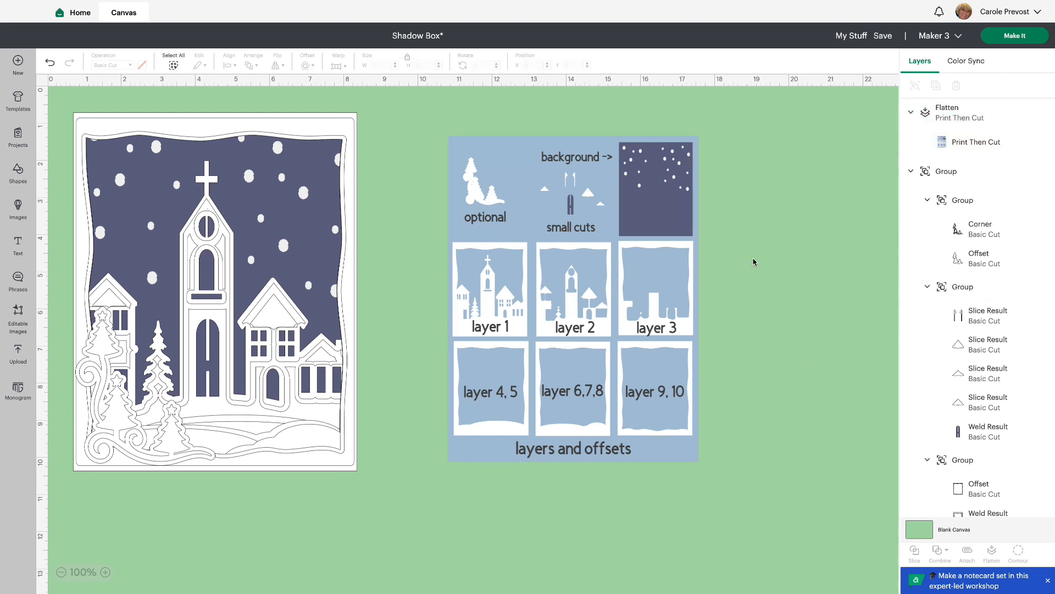
click(1029, 115)
key(ctrl+a)
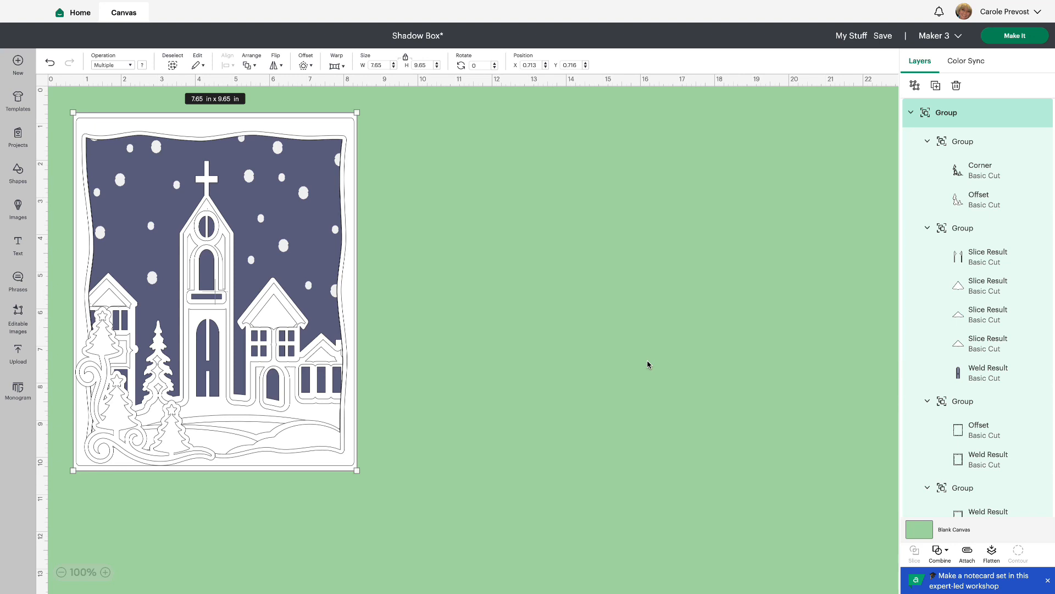
click(633, 362)
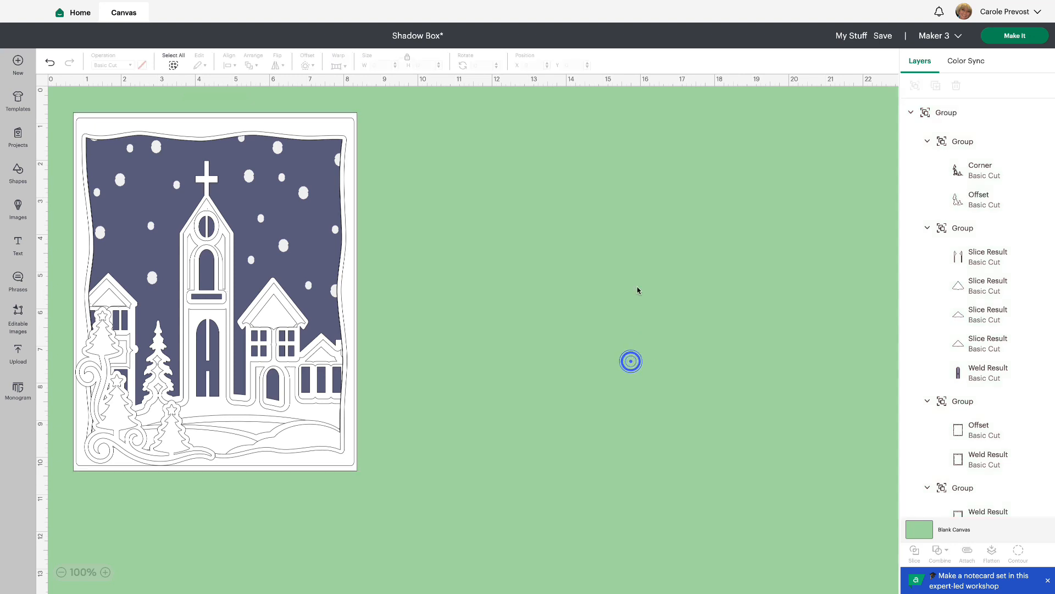
Duplicate the shadow box group and place the copy beside the original.
click(234, 392)
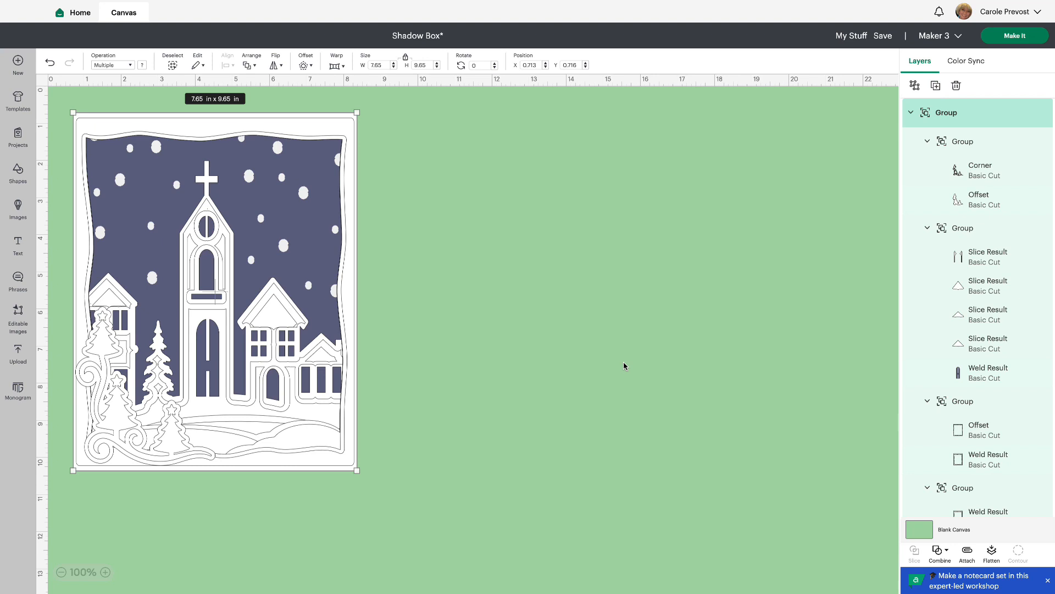
key(super+d)
drag(201, 309, 529, 312)
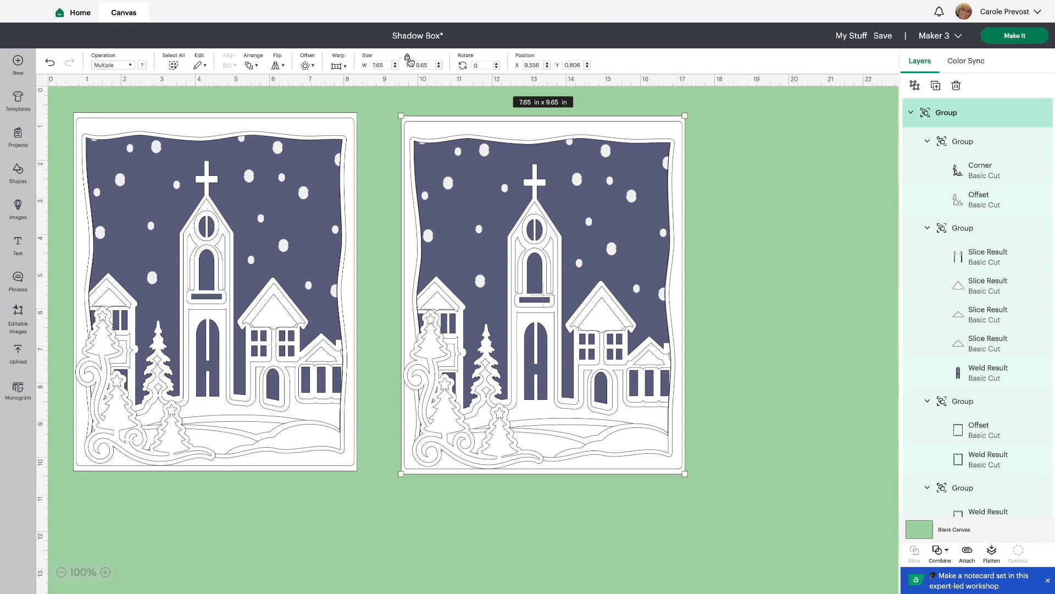
Resize the shadow box copy to 6 in wide and 6 in high with unlocked proportions, and delete it.
click(407, 59)
double_click(386, 65)
text(6)
key(Return)
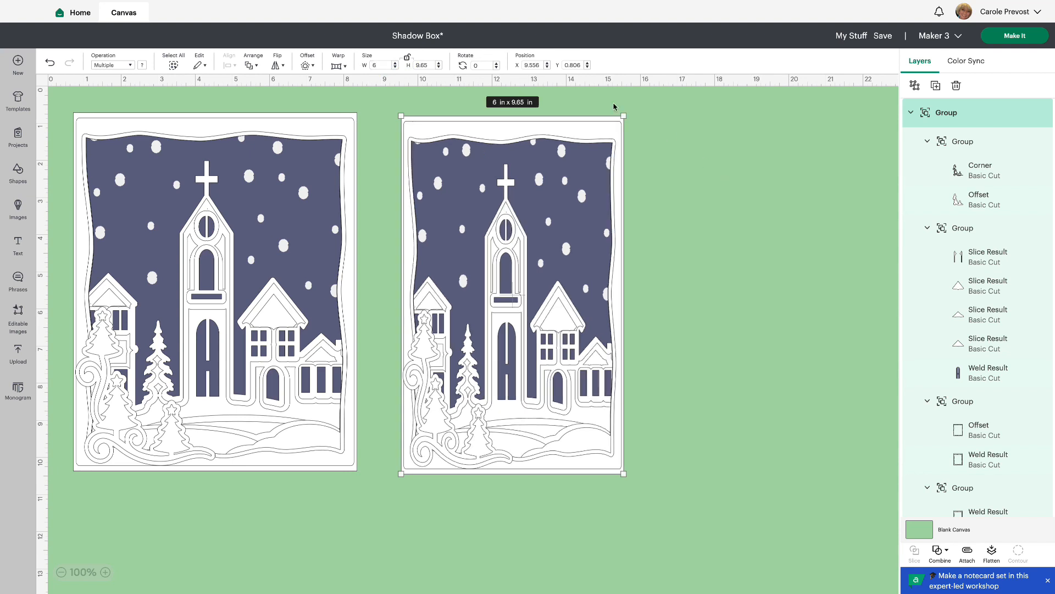
double_click(422, 65)
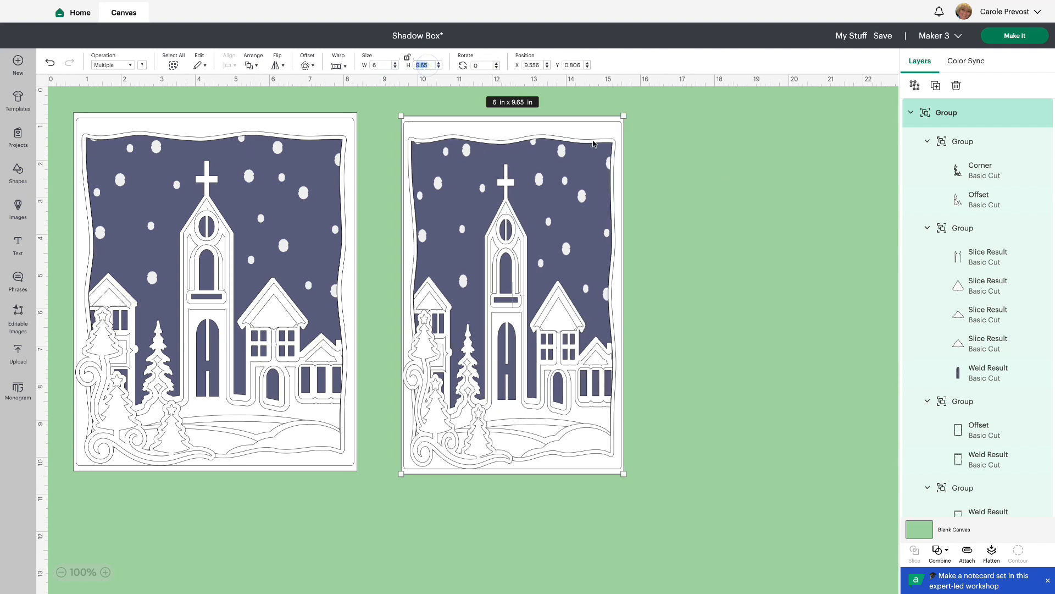
text(6)
key(Return)
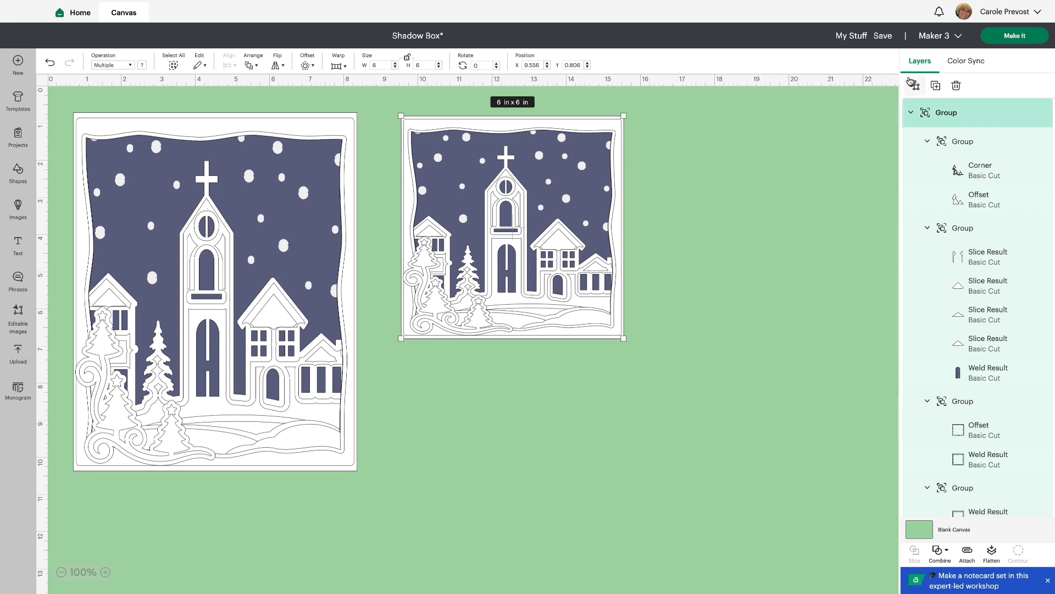
click(957, 86)
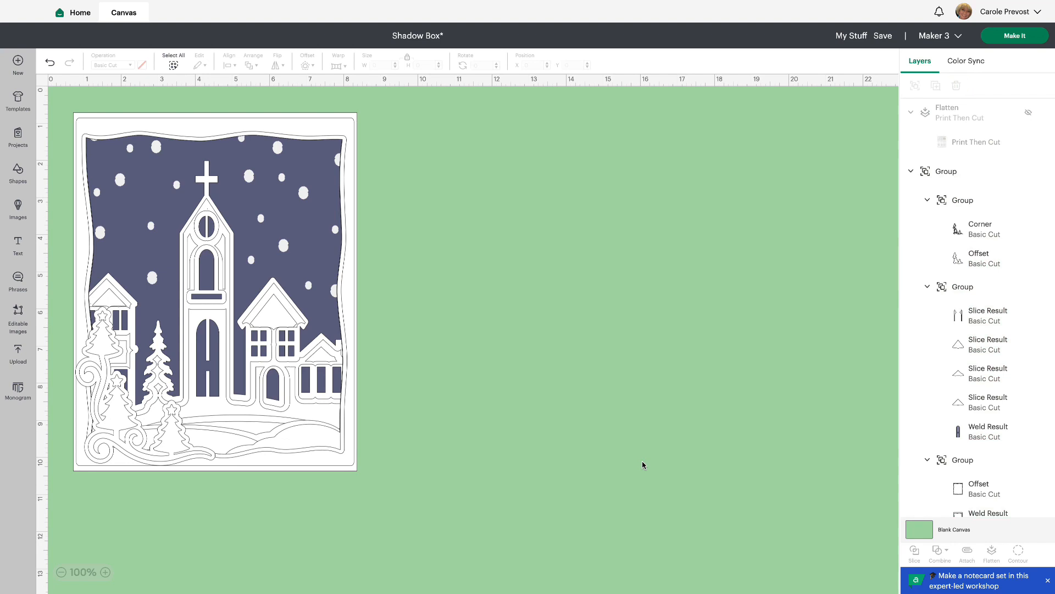
Show the hidden layers-and-offsets guide image and move it closer to the shadow box.
click(1029, 112)
click(773, 268)
drag(566, 298, 532, 294)
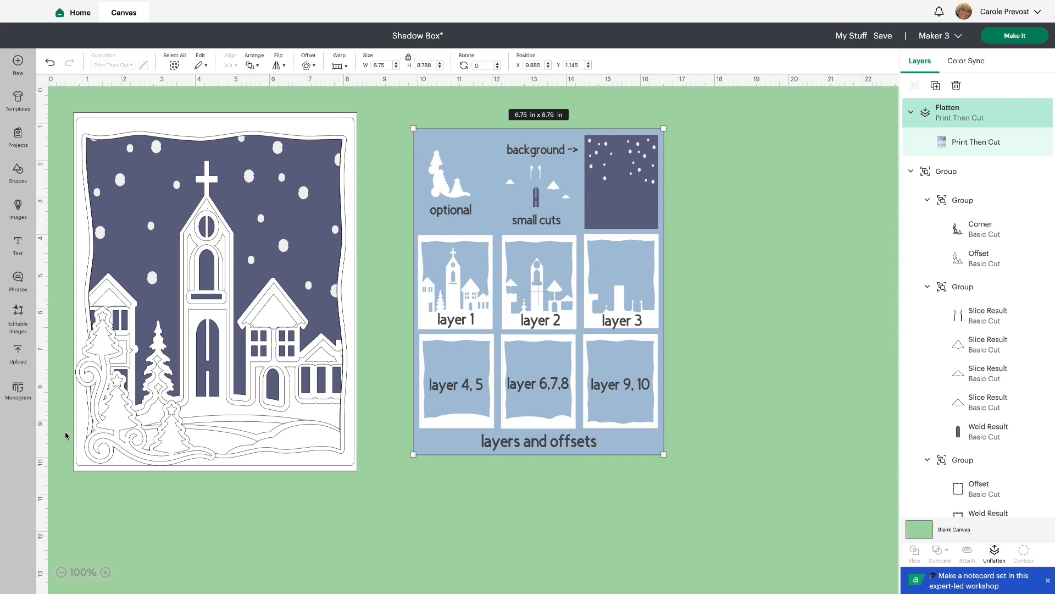
Examine the small cuts, the background and layers 1 to 3 in the layers-and-offsets guide.
click(536, 196)
click(536, 197)
click(627, 196)
click(464, 303)
click(555, 307)
click(555, 306)
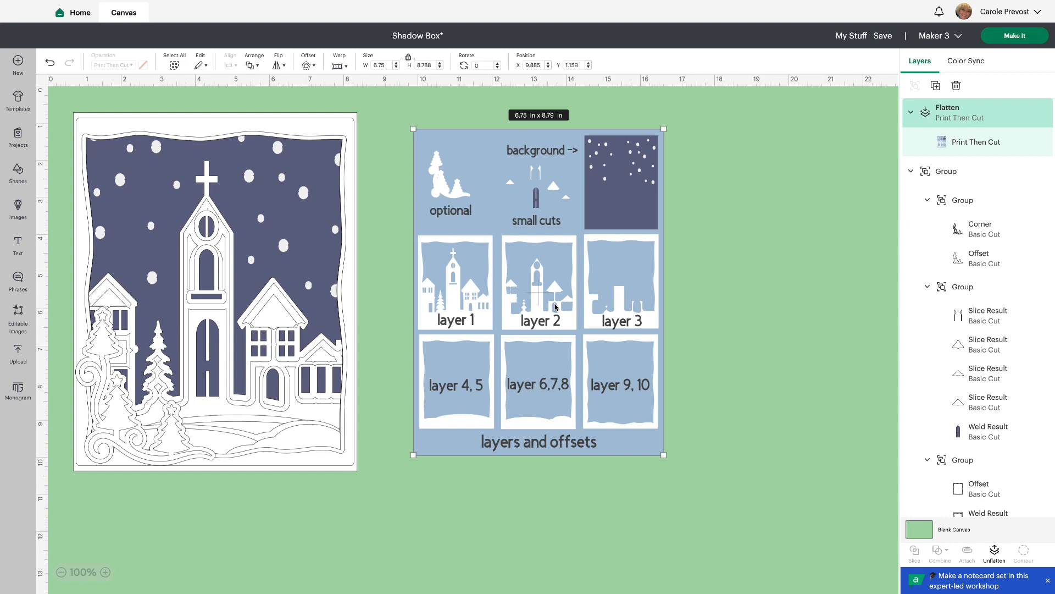
click(640, 306)
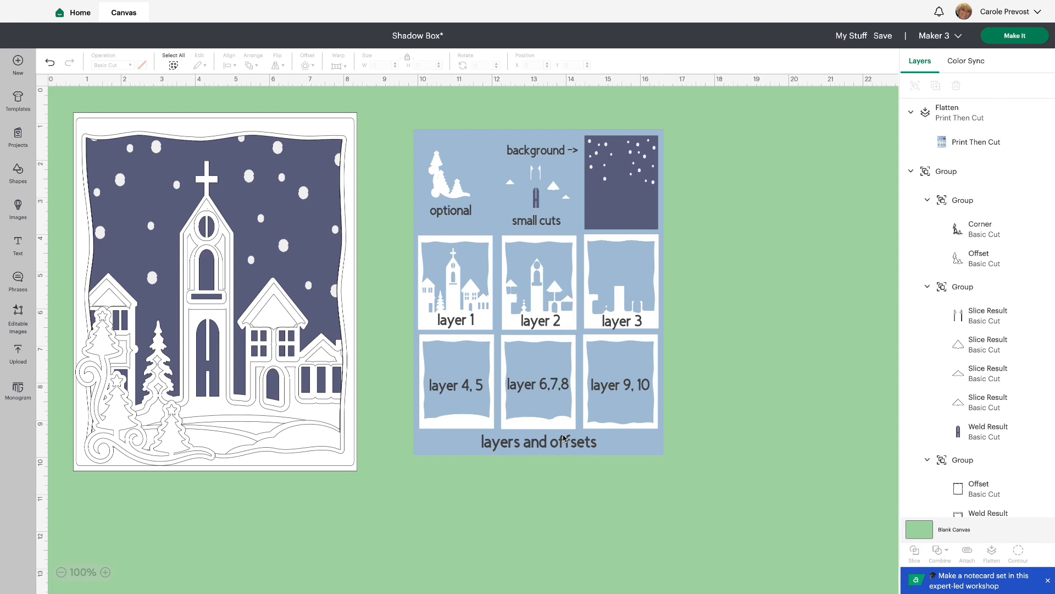
Move the guide image farther from the shadow box, and ungroup the shadow box into its separate layer groups.
drag(530, 440, 727, 437)
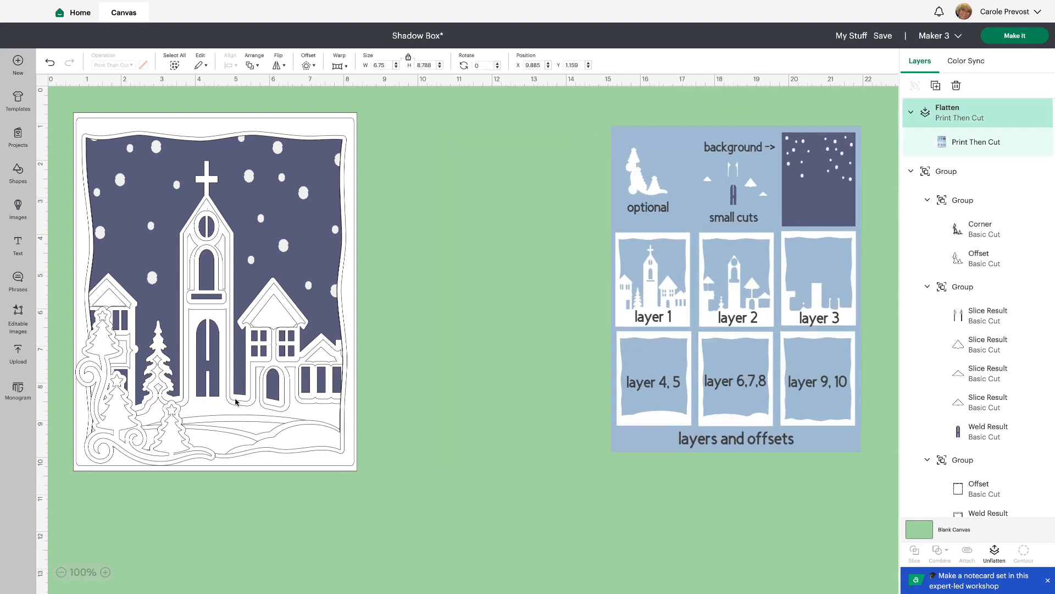
click(192, 396)
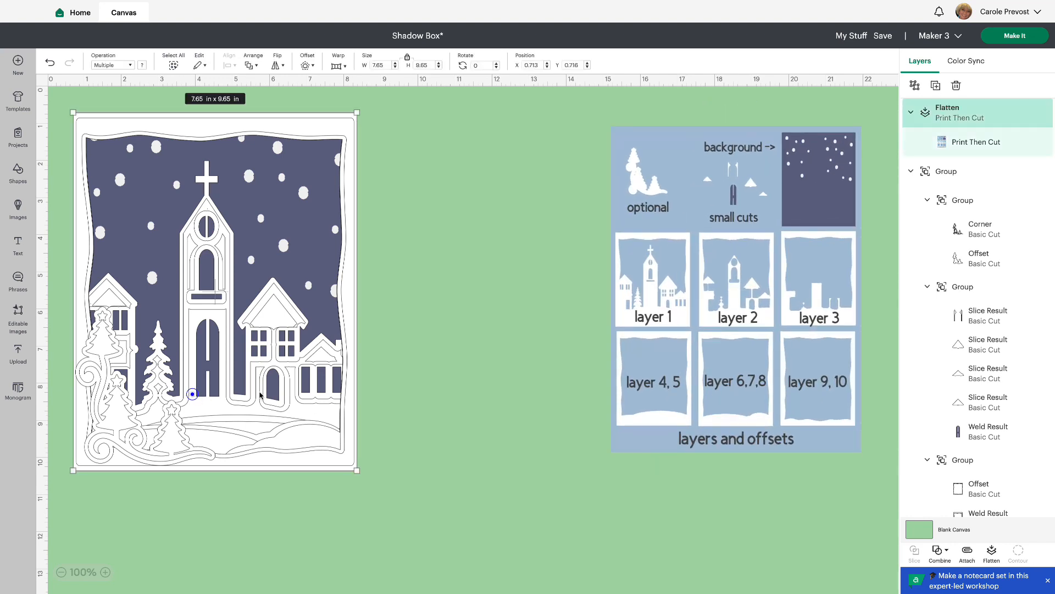
click(916, 87)
click(519, 479)
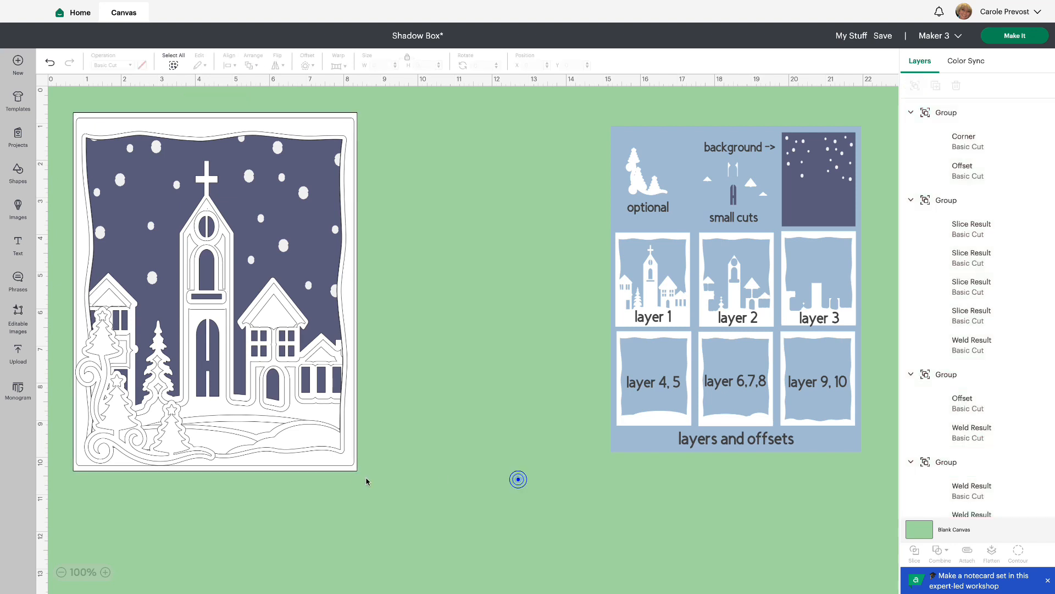
Pull the front wavy frame and its offset off the shadow box stack into the free space beside it.
drag(359, 461, 568, 447)
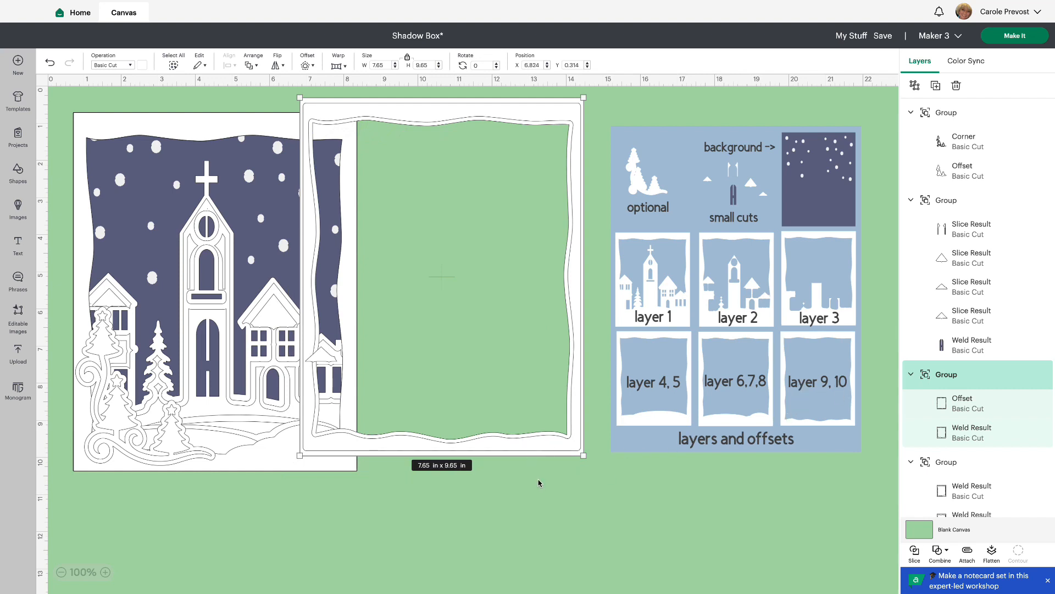
drag(520, 448, 635, 450)
key(ctrl+v)
Pull the group of three snowy-hill frames out of the shadow box stack and set it beside the stack.
drag(332, 458, 450, 504)
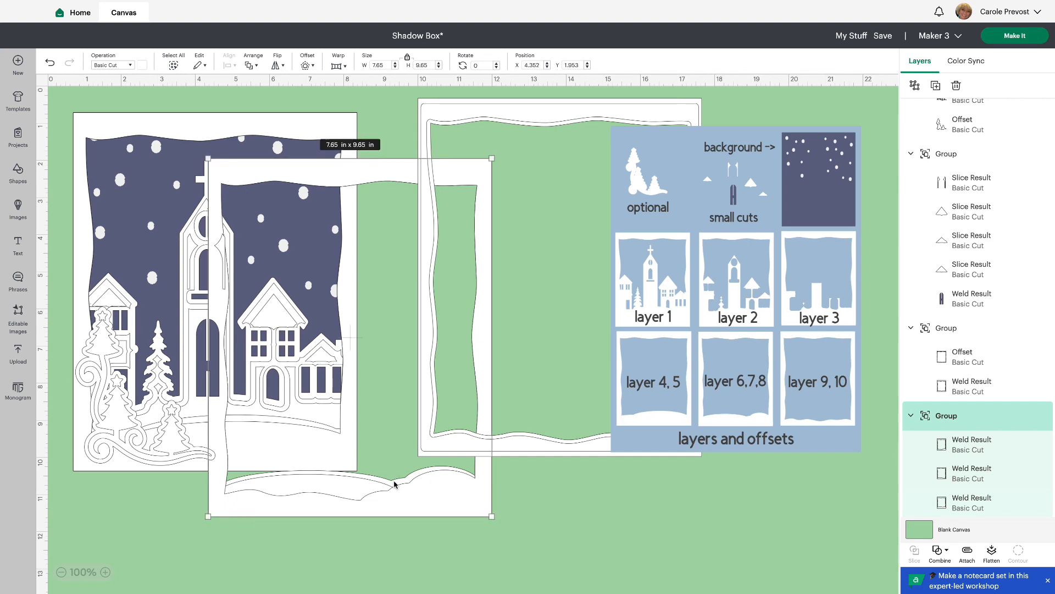
drag(308, 487, 308, 487)
click(431, 497)
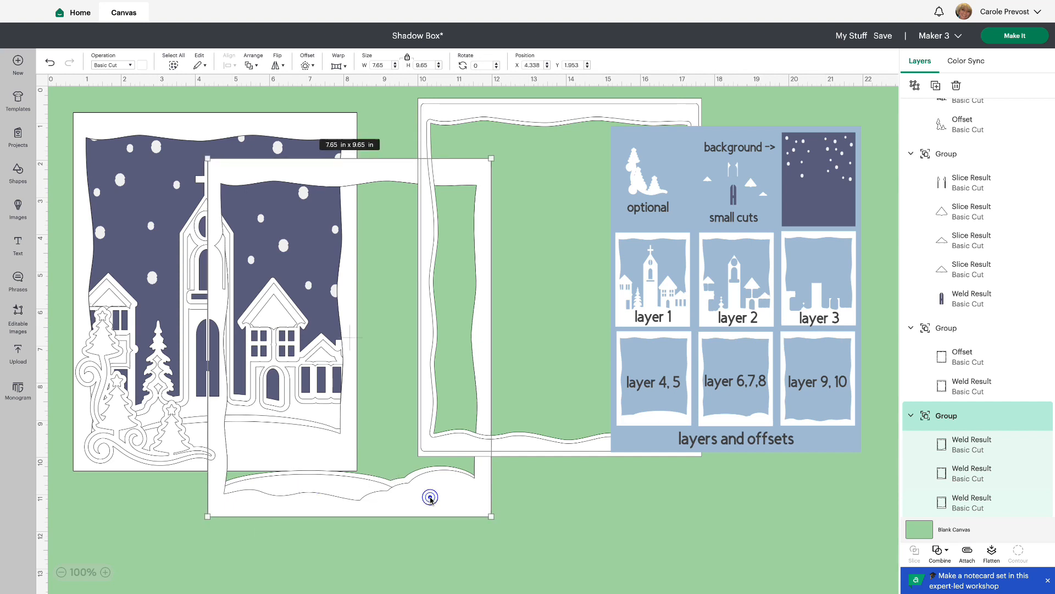
drag(430, 501, 592, 489)
Pull down the group of two hill frames, and return all separated frame groups to the shadow box stack.
drag(264, 453, 275, 533)
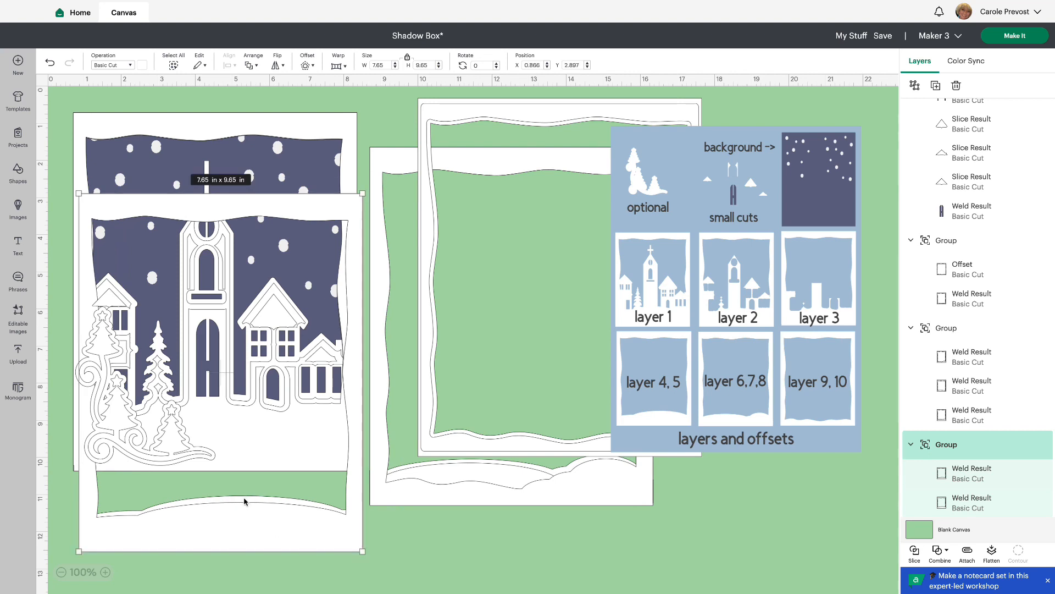
drag(240, 539, 239, 531)
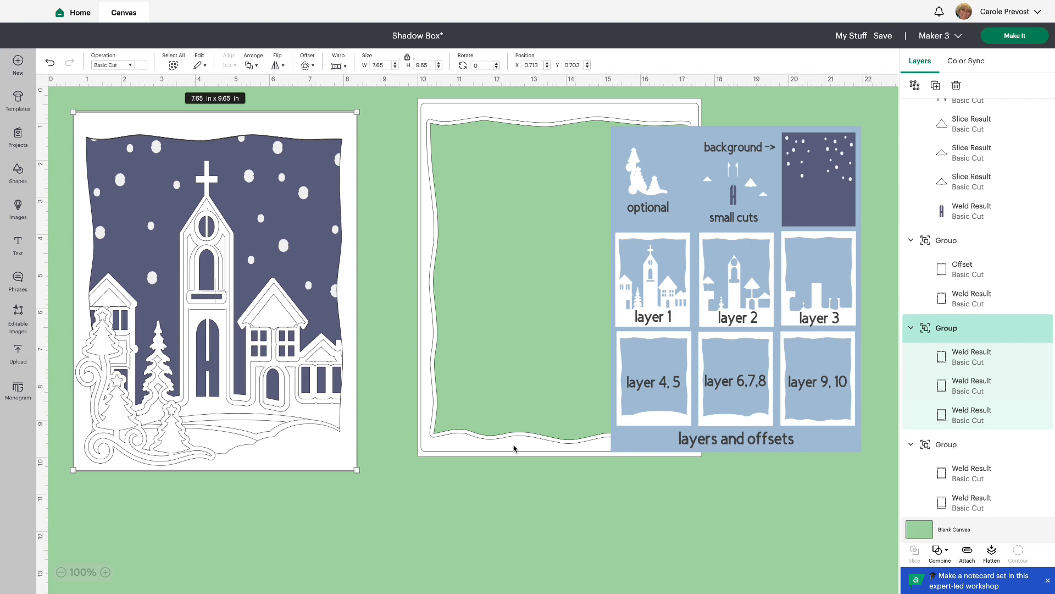
mouse_move(514, 448)
mouse_down()
mouse_move(204, 445)
mouse_move(170, 463)
mouse_up()
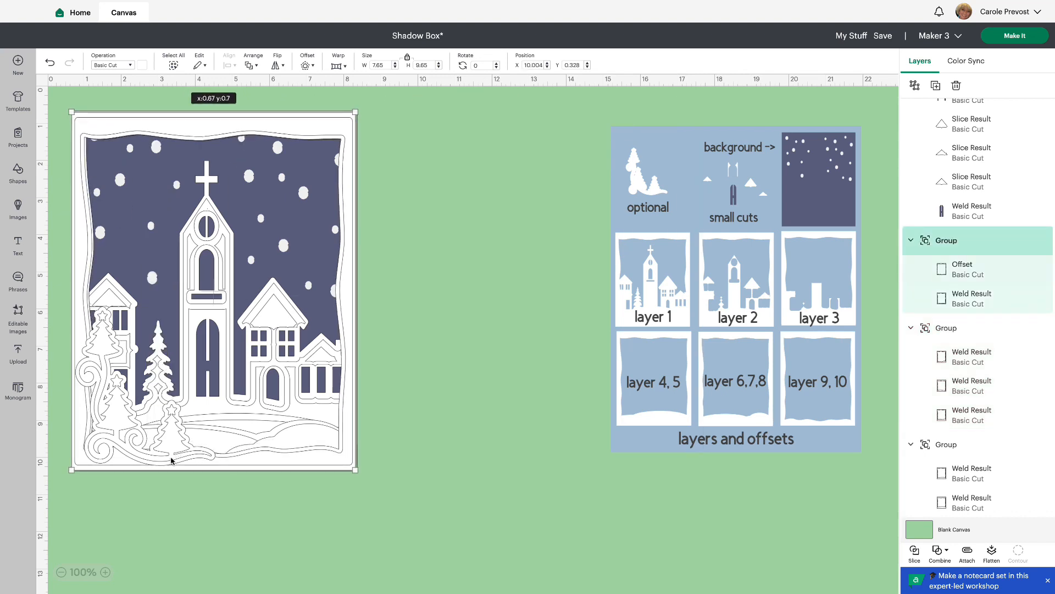
Move the layers-and-offsets guide image back to just beside the shadow box.
click(382, 458)
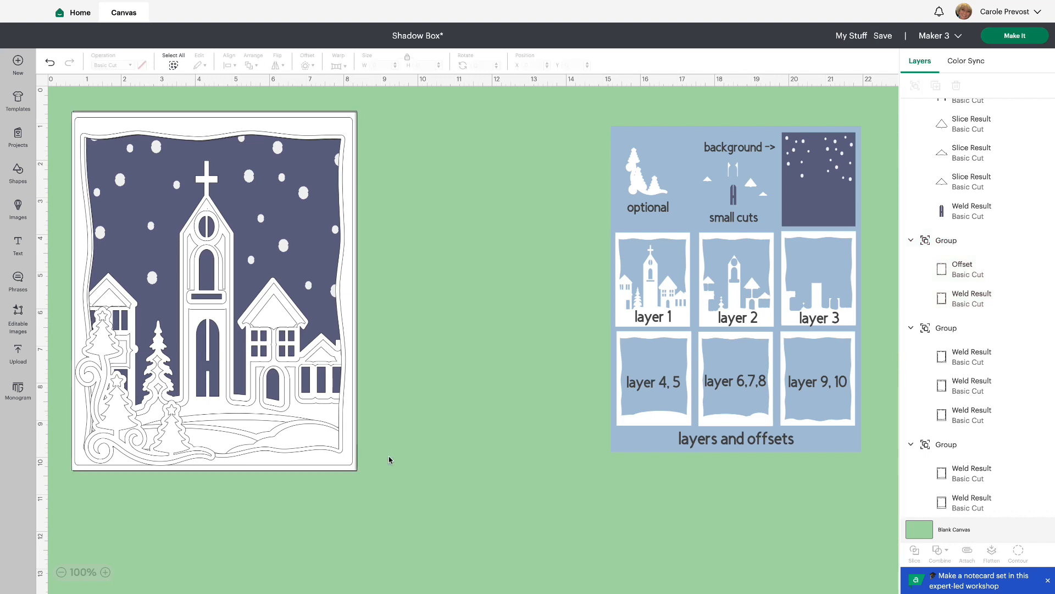
click(624, 426)
drag(620, 428, 383, 435)
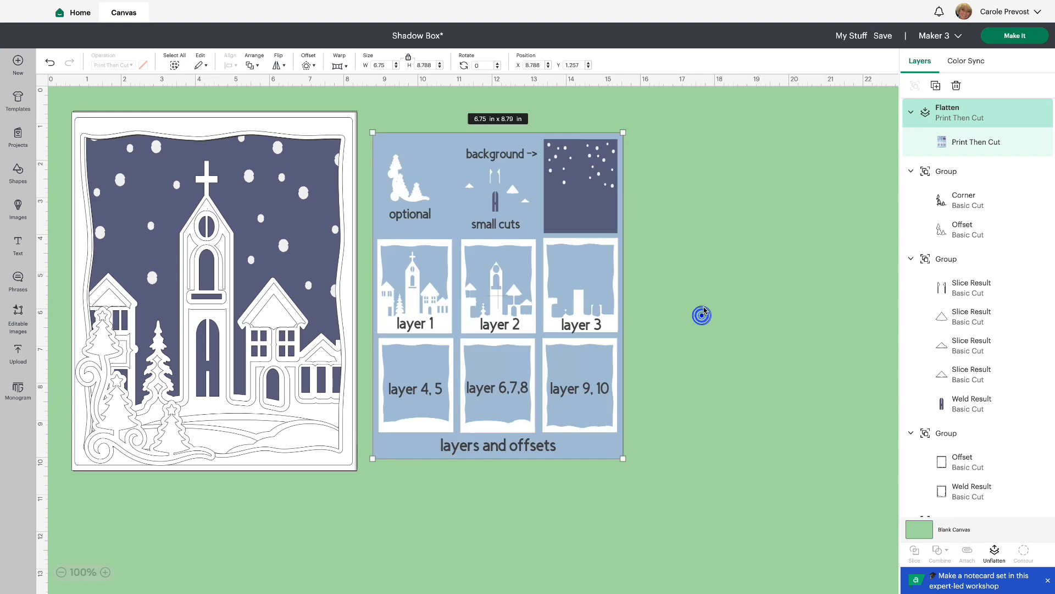